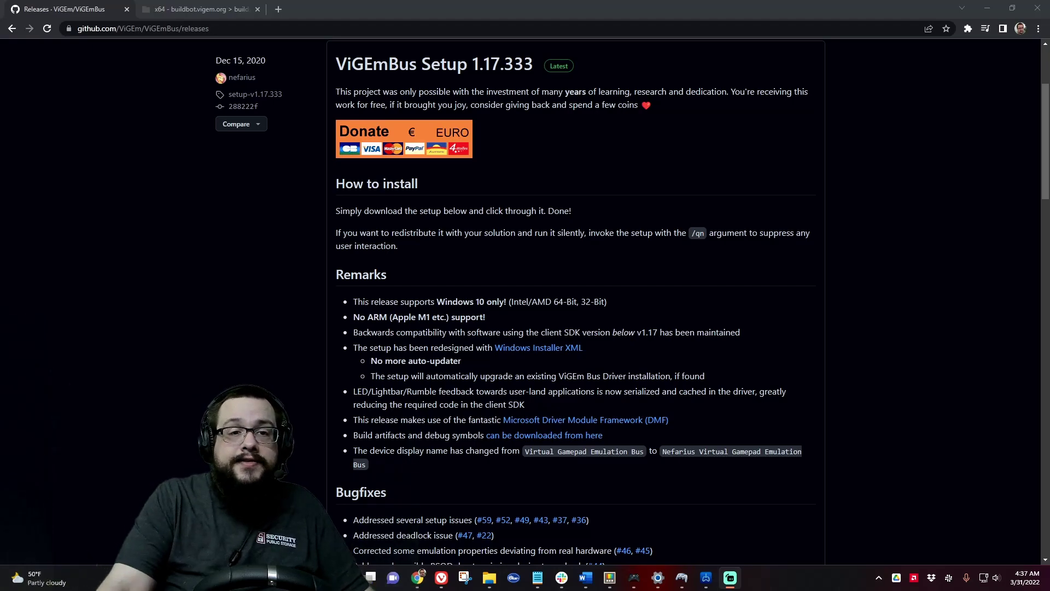
Scroll back to the top of the ViGEmBus releases page showing ViGEmBus Setup 1.17.333.
scroll(726, 290, up, 3)
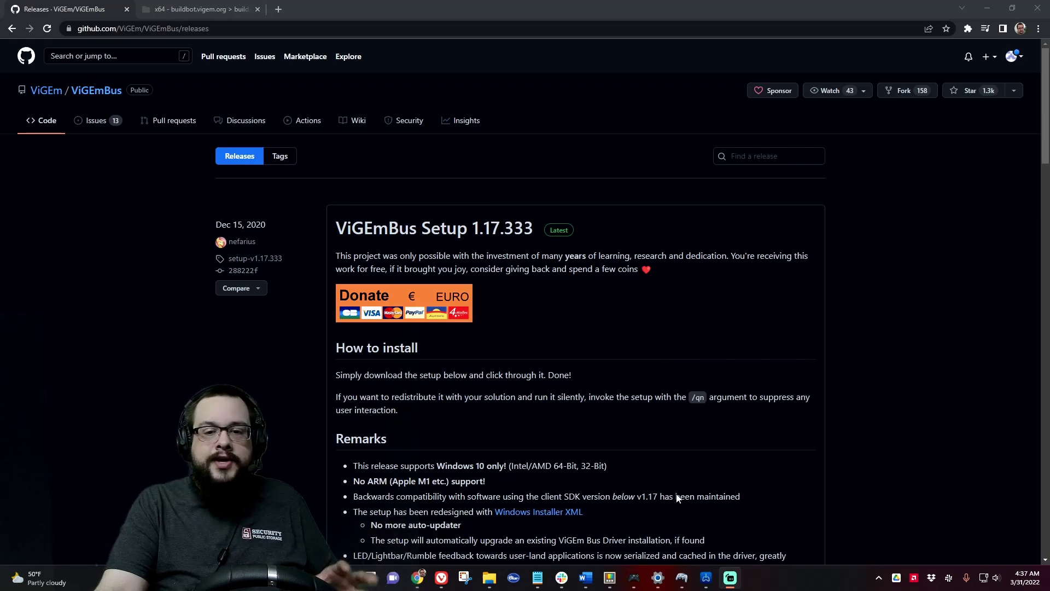
Glance at the Gran Turismo stream, hide it, and scroll the releases page to the ViGEmBusSetup_x64.msi asset.
click(697, 533)
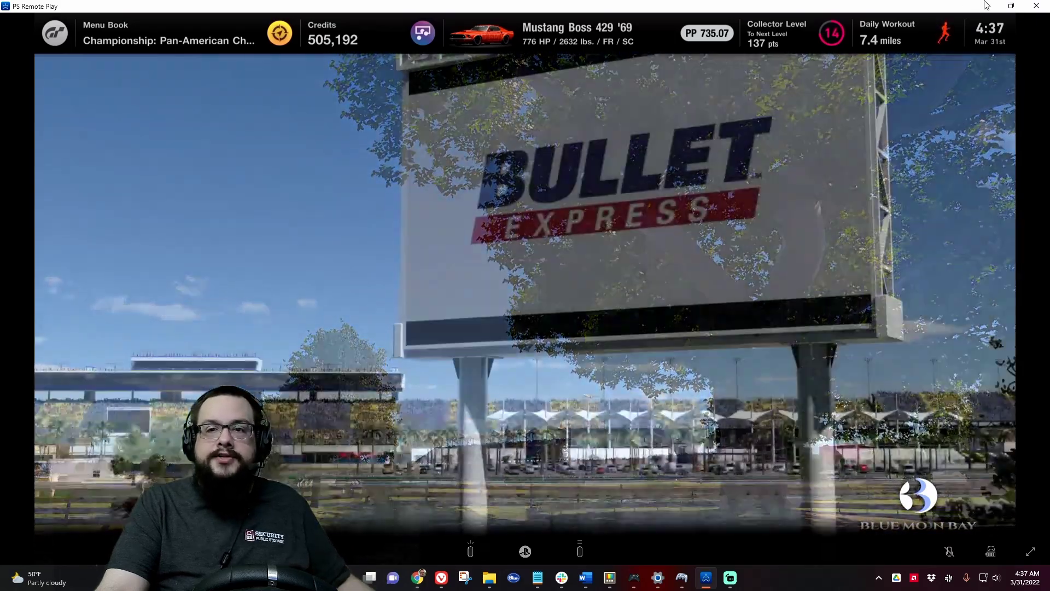
click(986, 6)
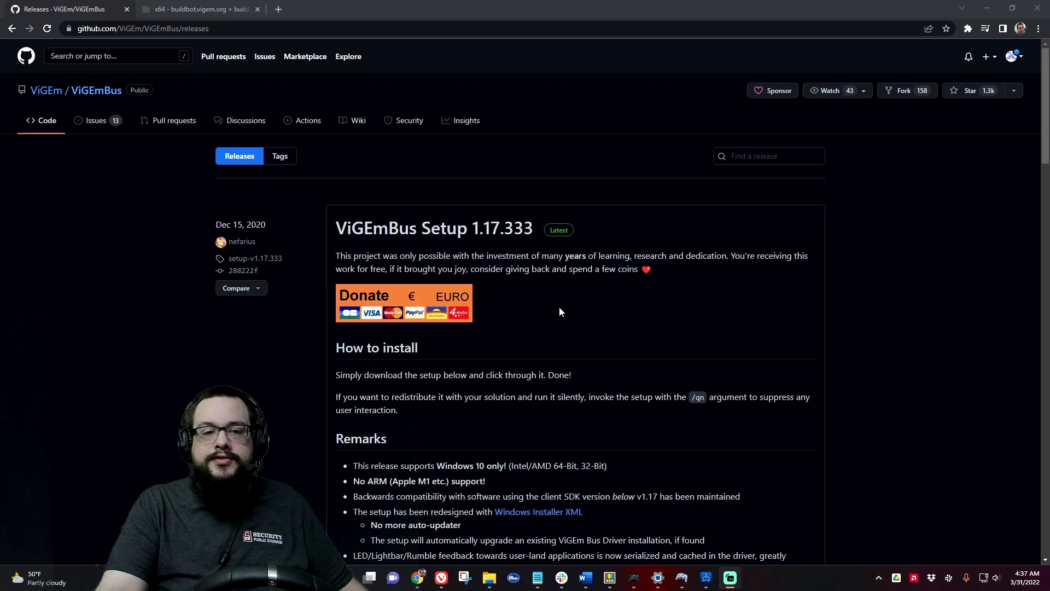
scroll(494, 233, down, 12)
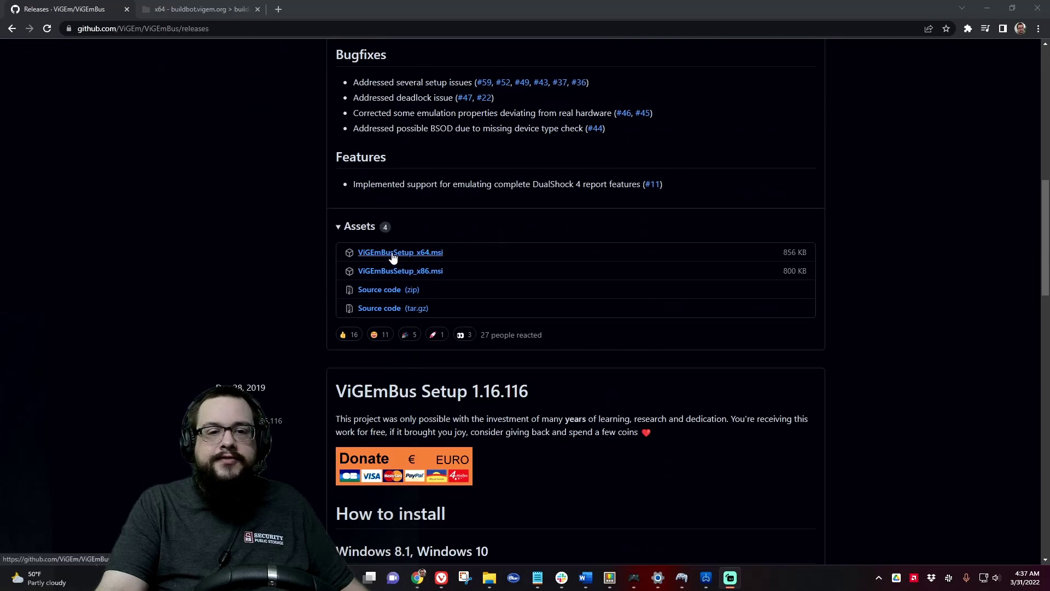
scroll(470, 213, up, 4)
Show the buildbot VDX.exe page, then centre the XInput to ViGEm proxy window on screen.
click(235, 9)
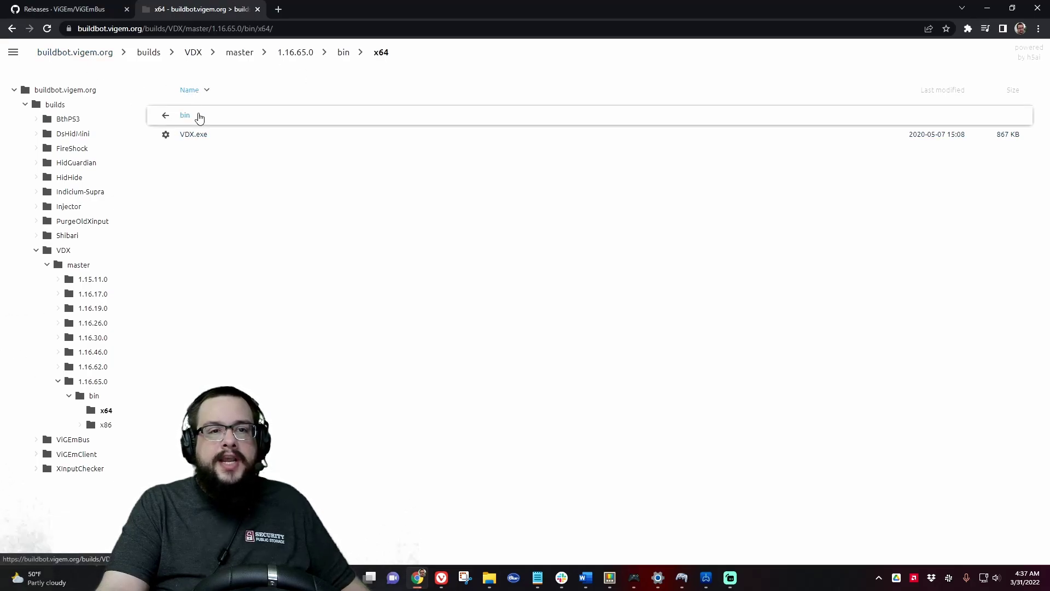
click(631, 575)
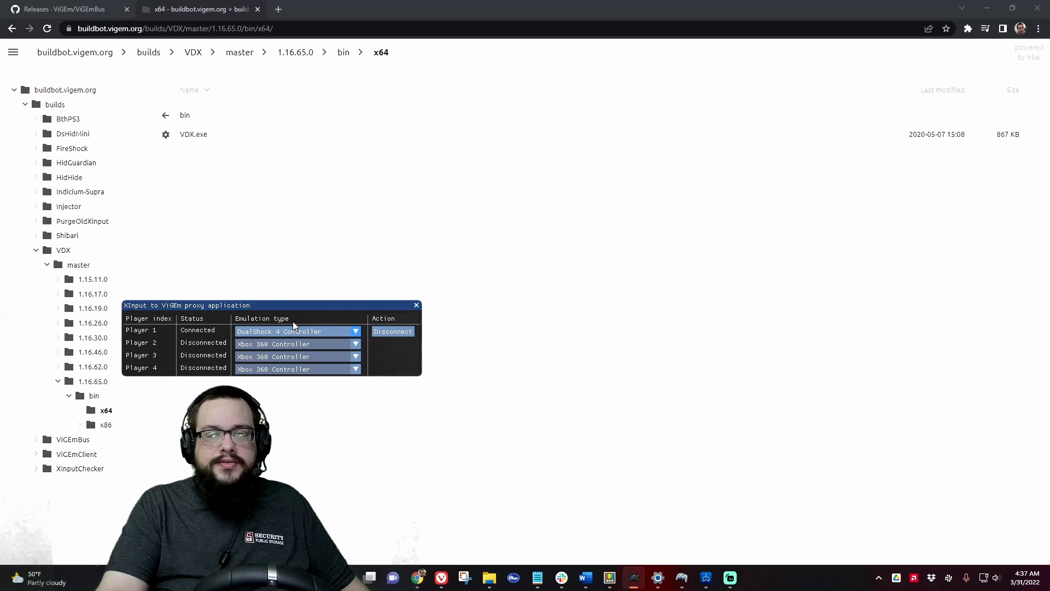
drag(252, 306, 386, 228)
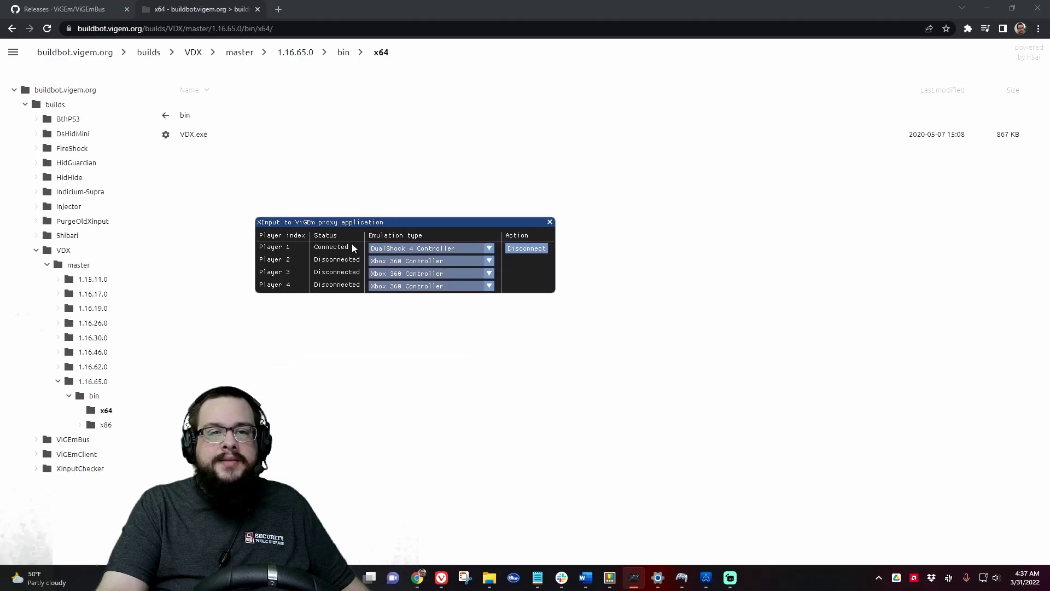
Check Player 2's emulation type without changing it and bring up the X360 Controller Emulator.
click(413, 260)
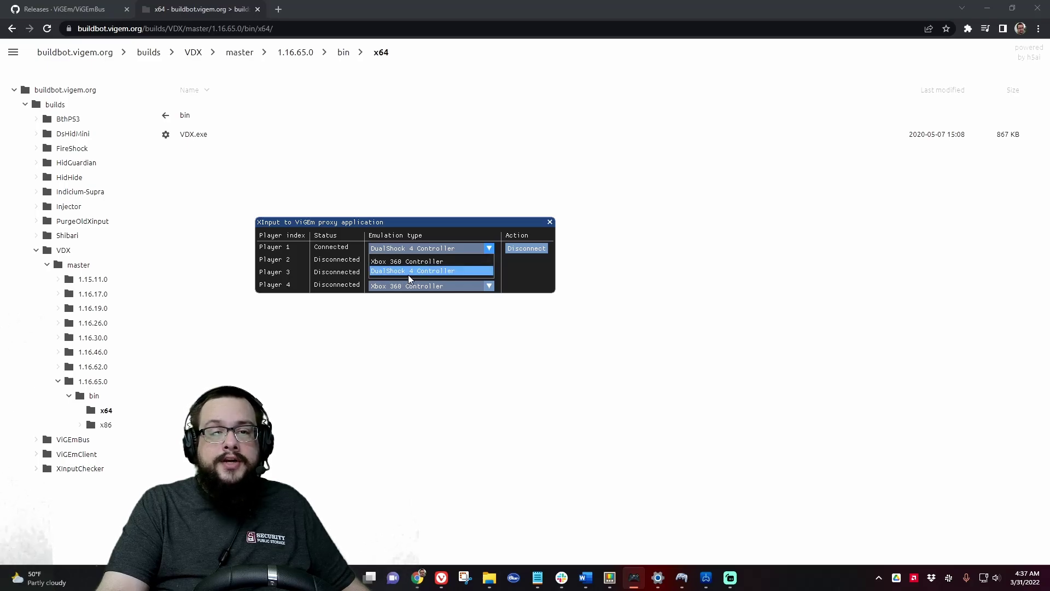
click(359, 255)
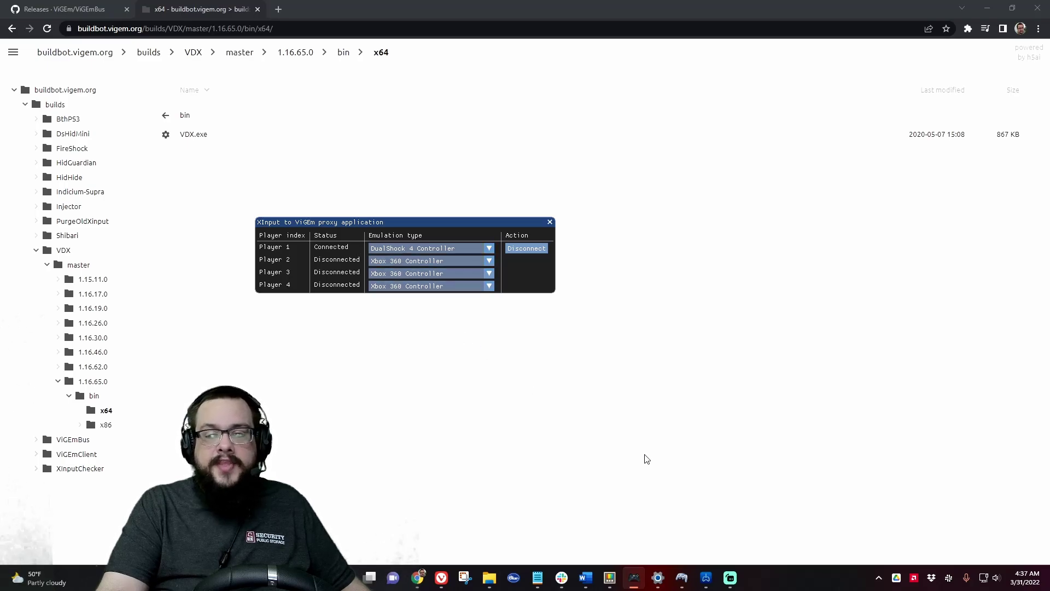
click(681, 577)
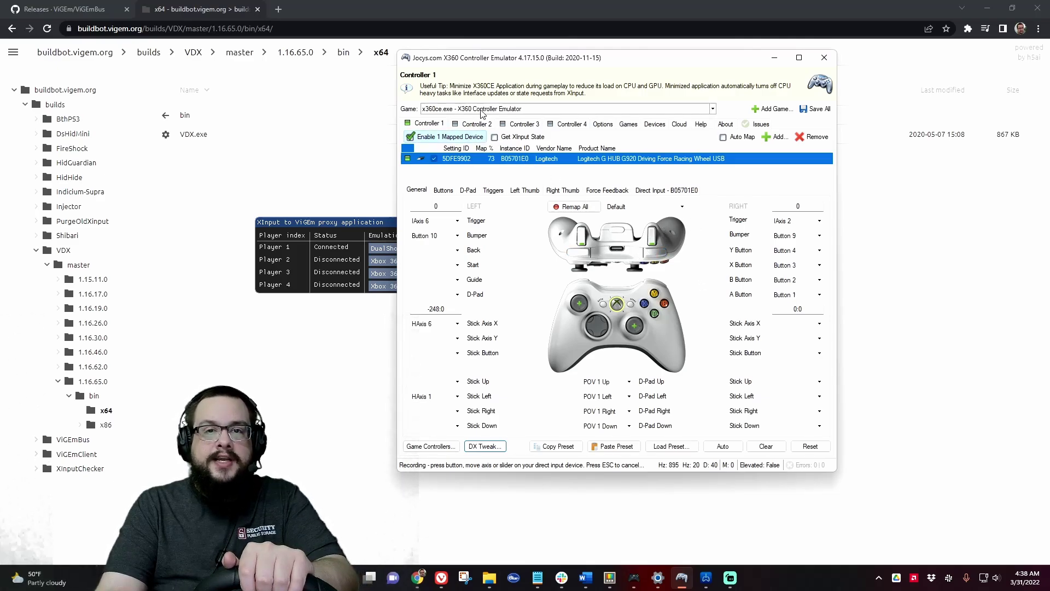
Move the VDX proxy window left beside the G920 wheel mapping and bring up the Gran Turismo stream.
click(392, 223)
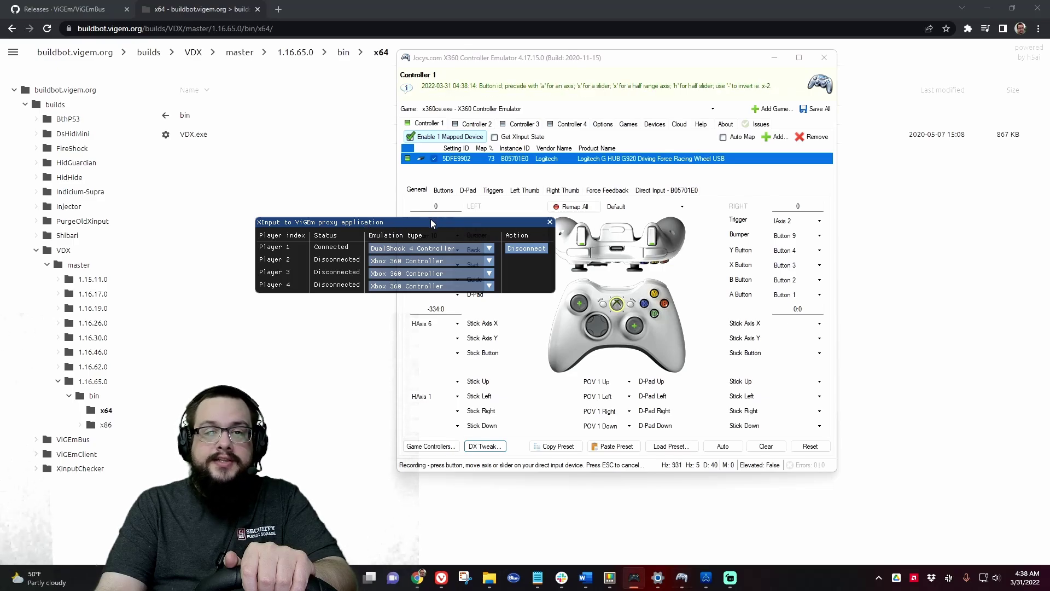
drag(335, 224, 214, 218)
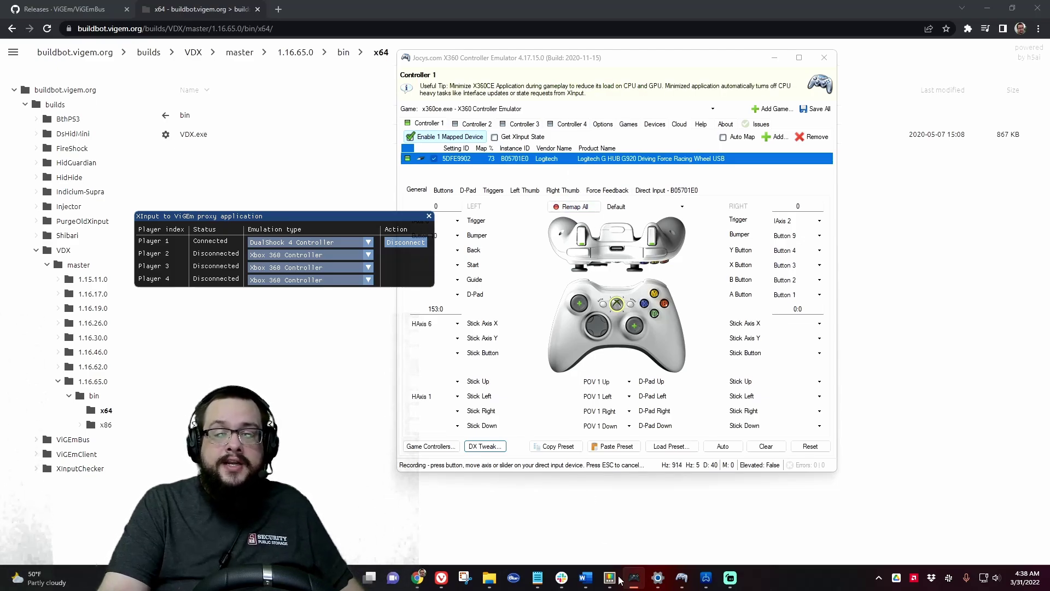
click(707, 579)
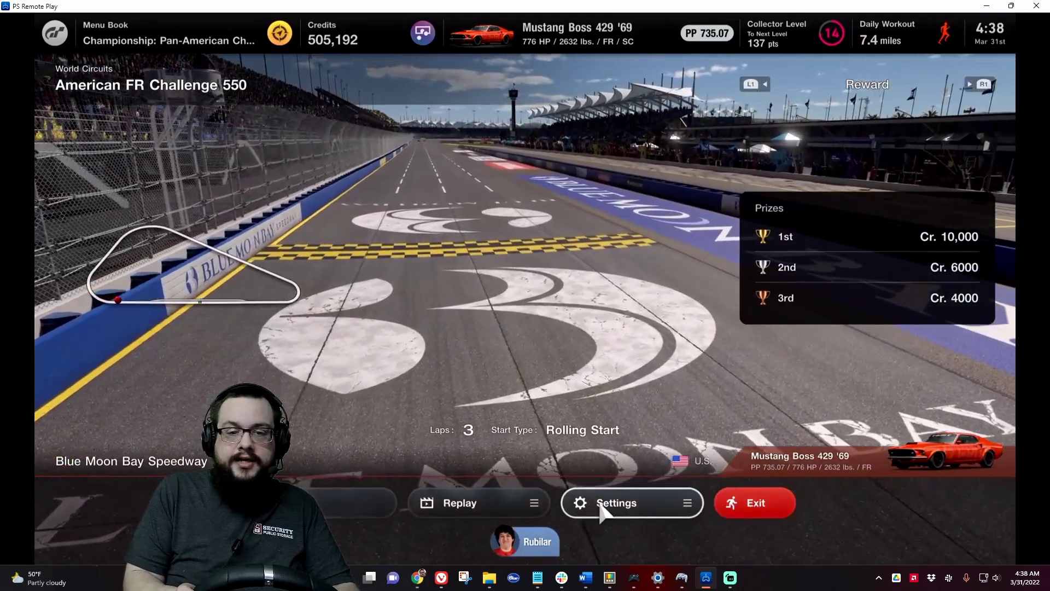
Start the American FR Challenge 550 race, drive it through to rewards, then close Remote Play.
click(326, 505)
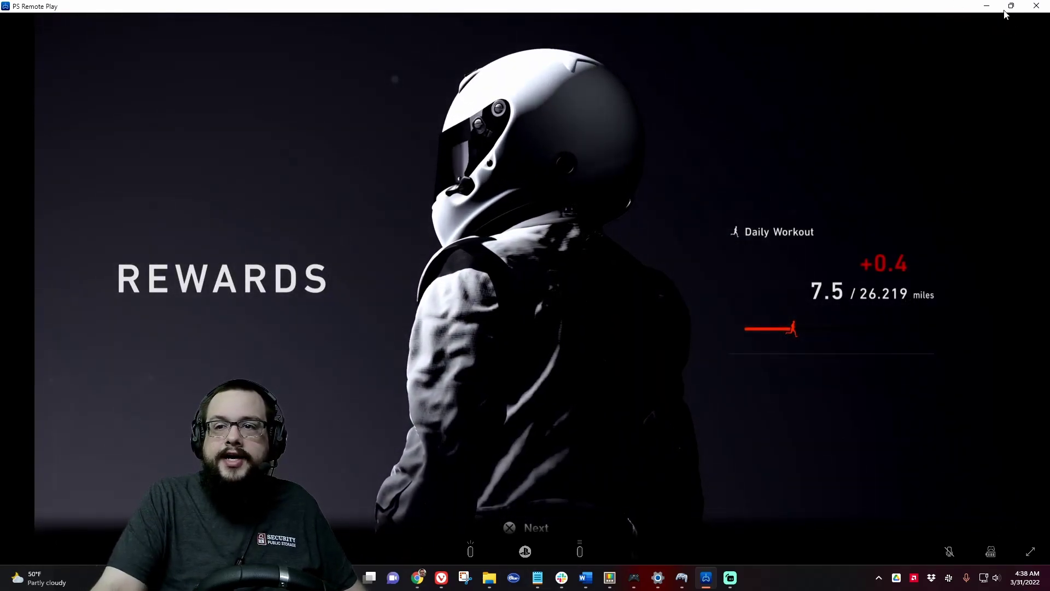
click(1035, 7)
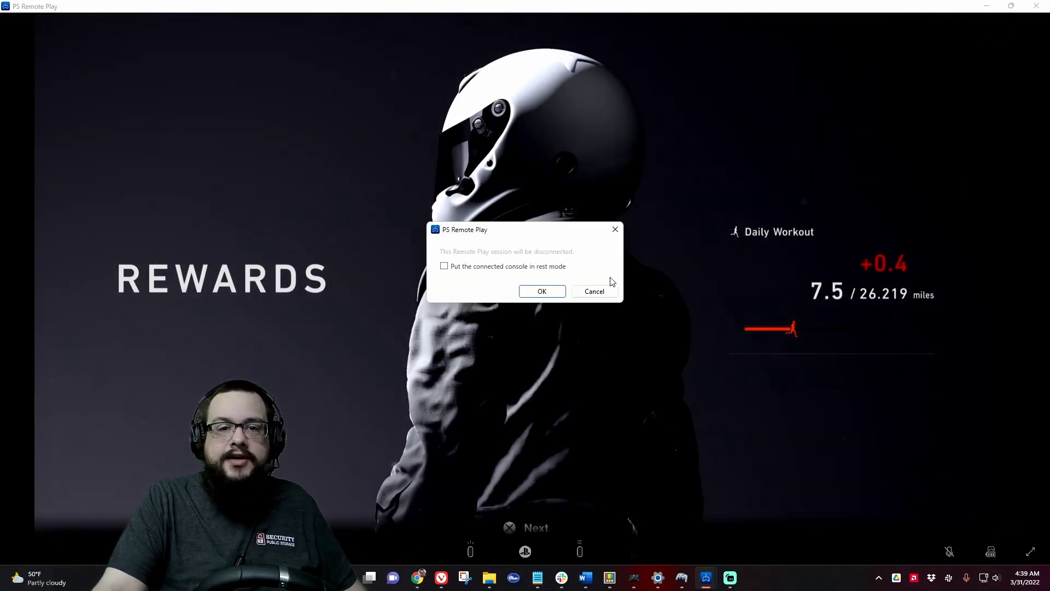
Confirm disconnecting Remote Play, then bring the browser and x360ce windows forward.
click(543, 291)
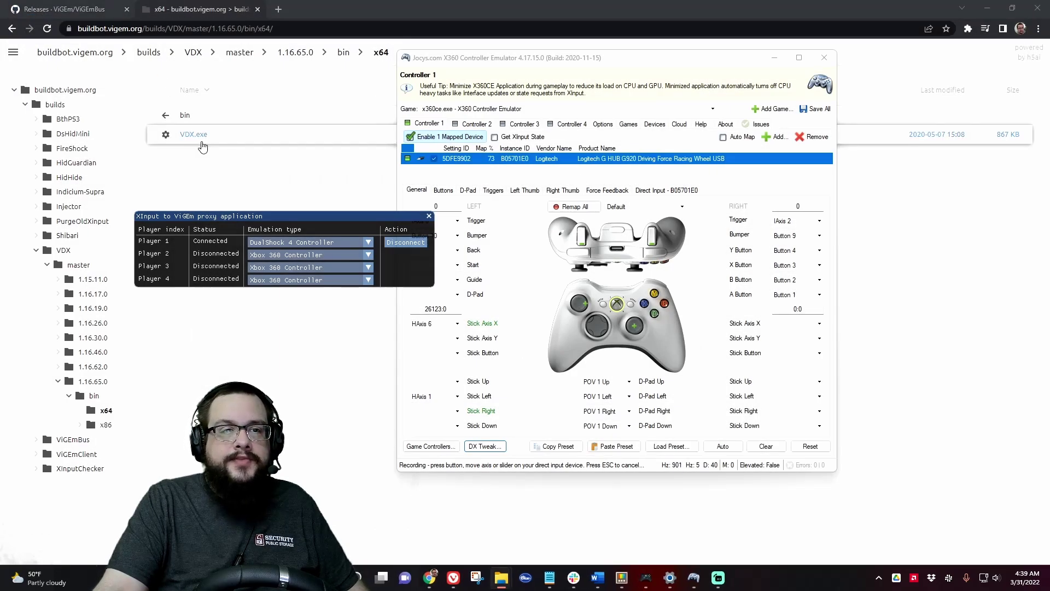
click(201, 170)
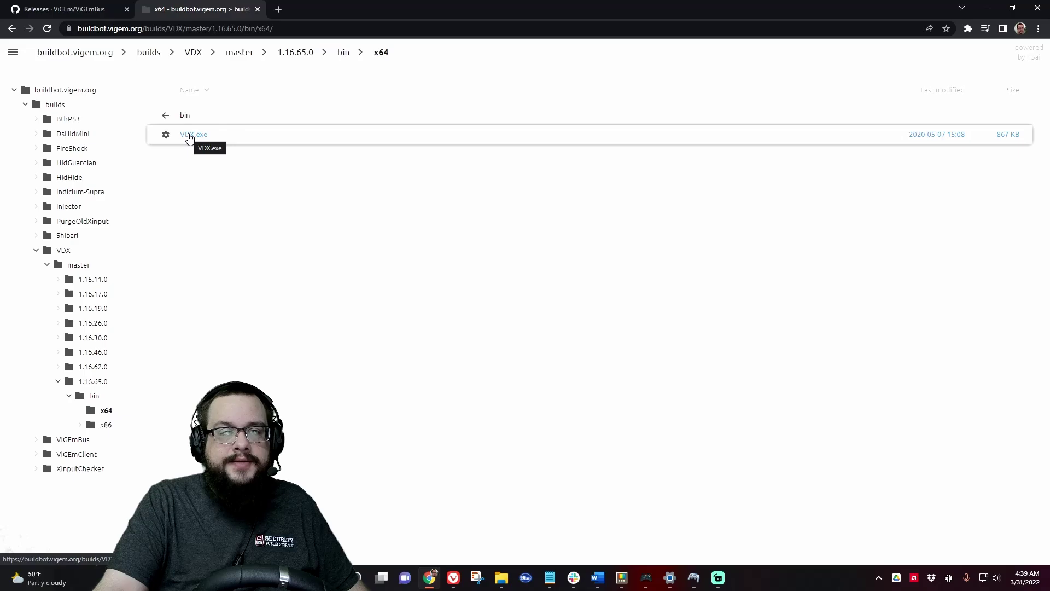
click(702, 577)
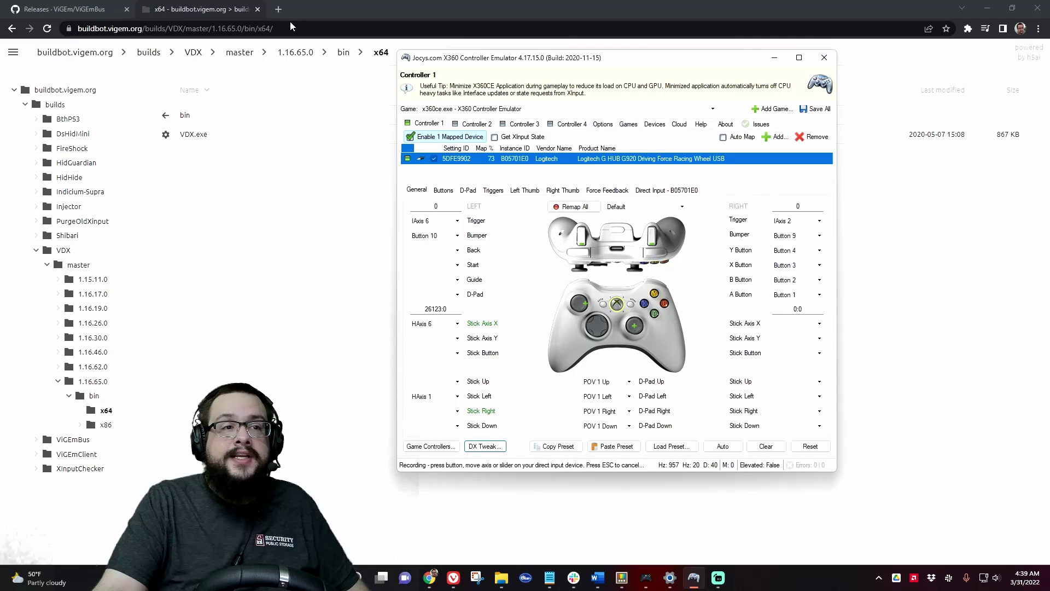
Search for x360ce in a new tab, trimming the query down to just 'x360ce'.
click(278, 10)
text(x)
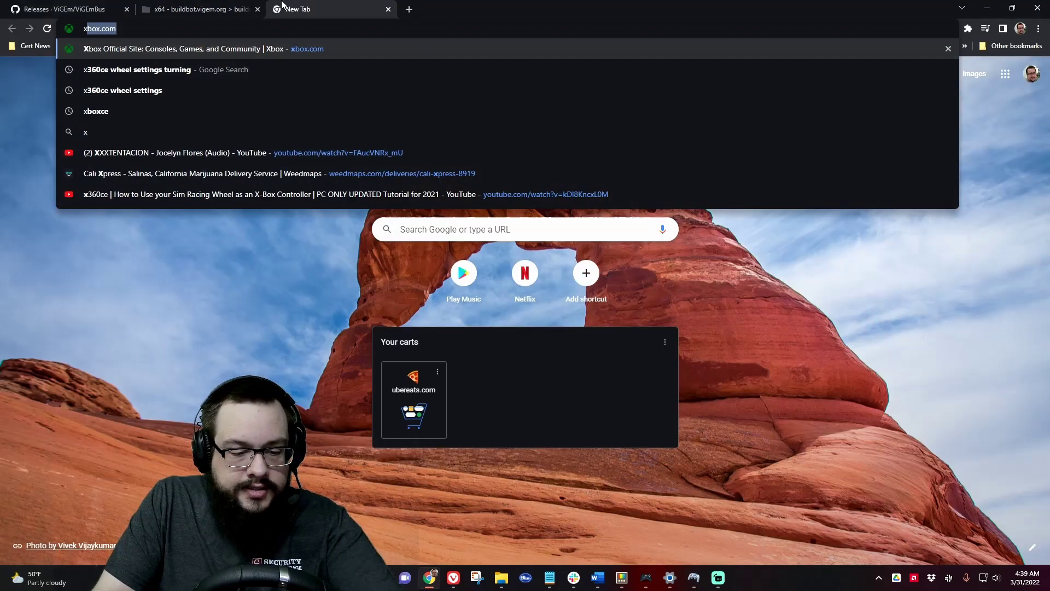
text(360ce)
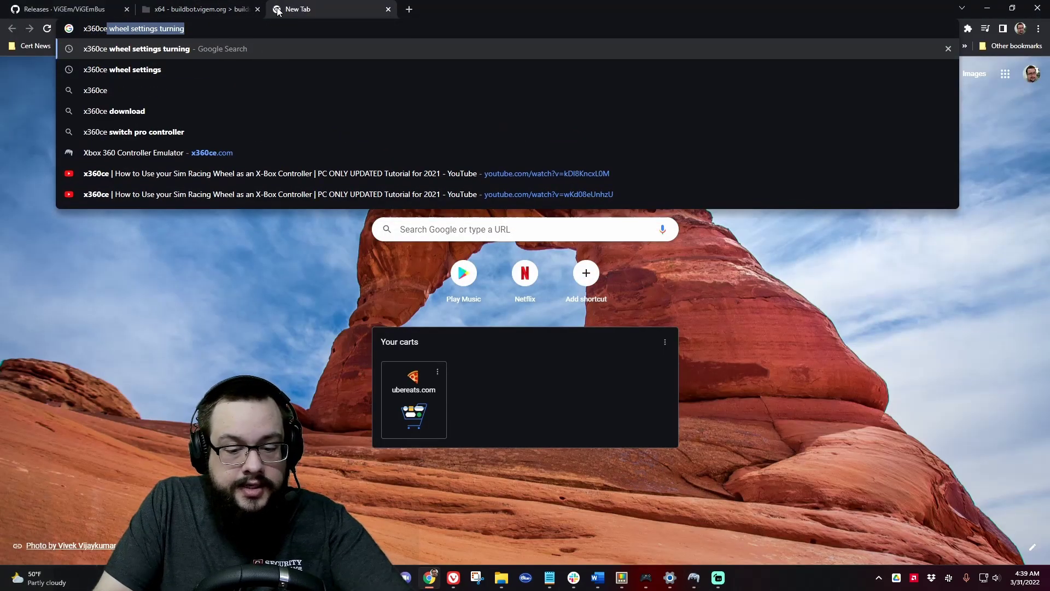
key(Return)
scroll(328, 252, down, 2)
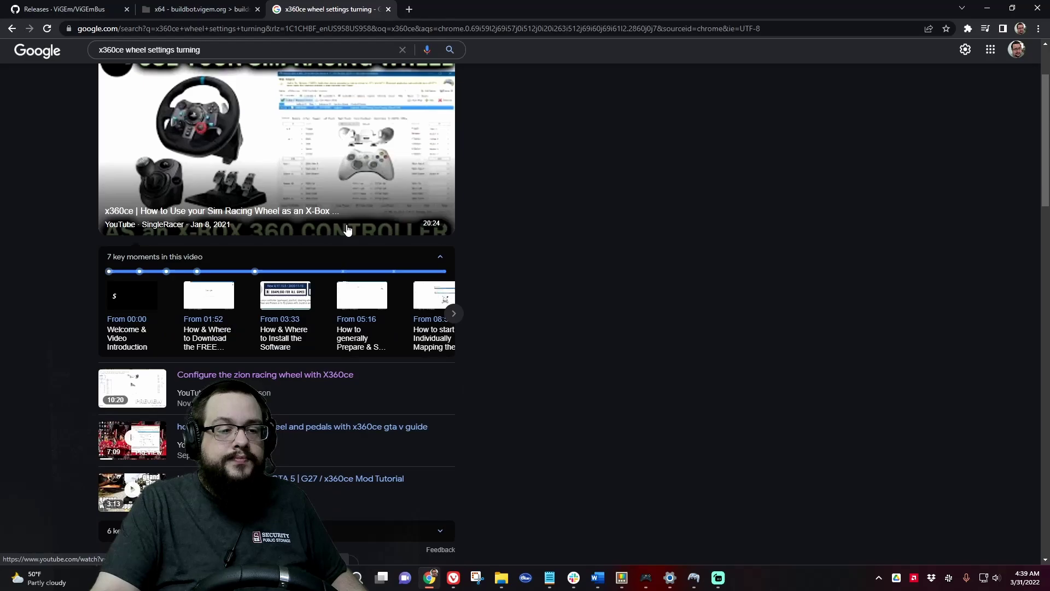
scroll(347, 230, down, 8)
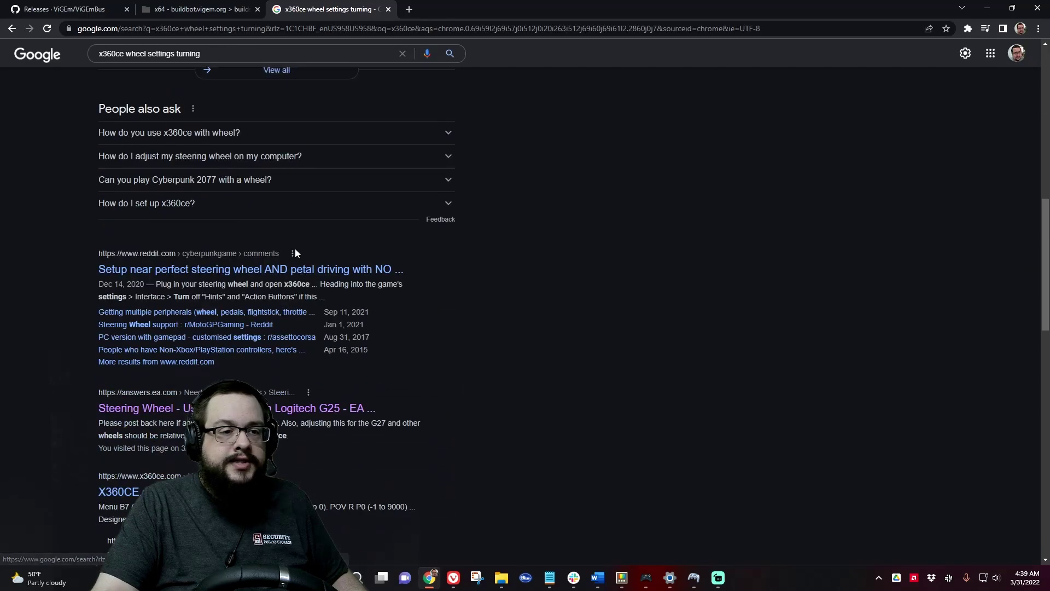
scroll(289, 278, down, 1)
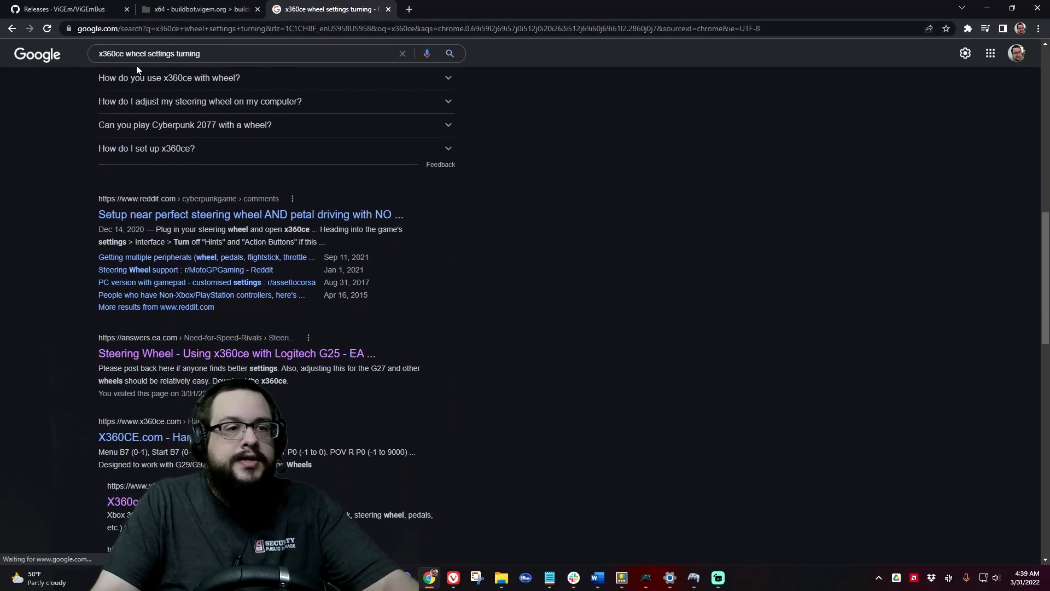
drag(126, 54, 253, 47)
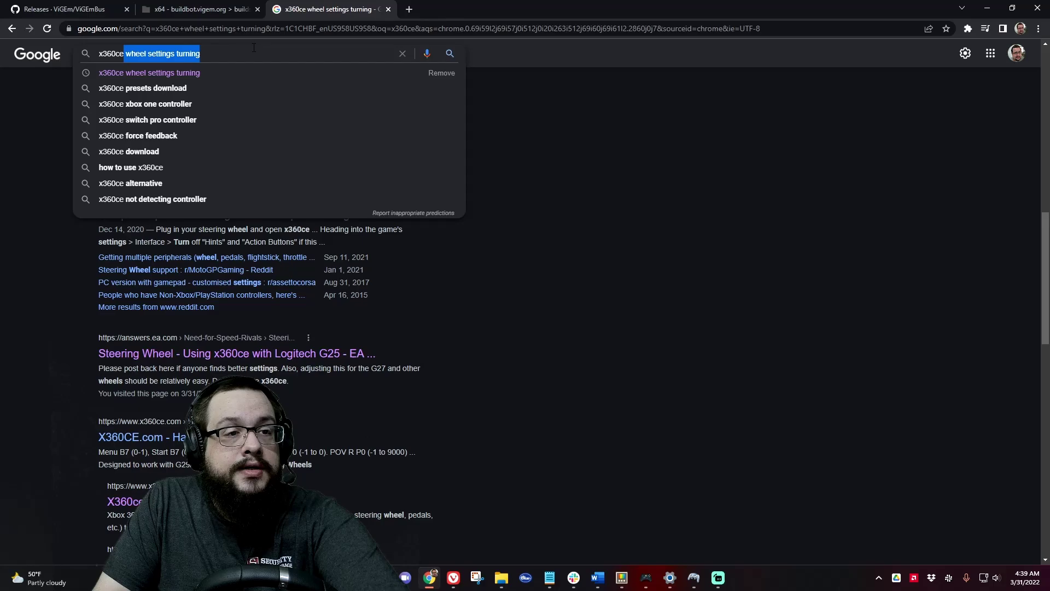
key(BackSpace)
key(Return)
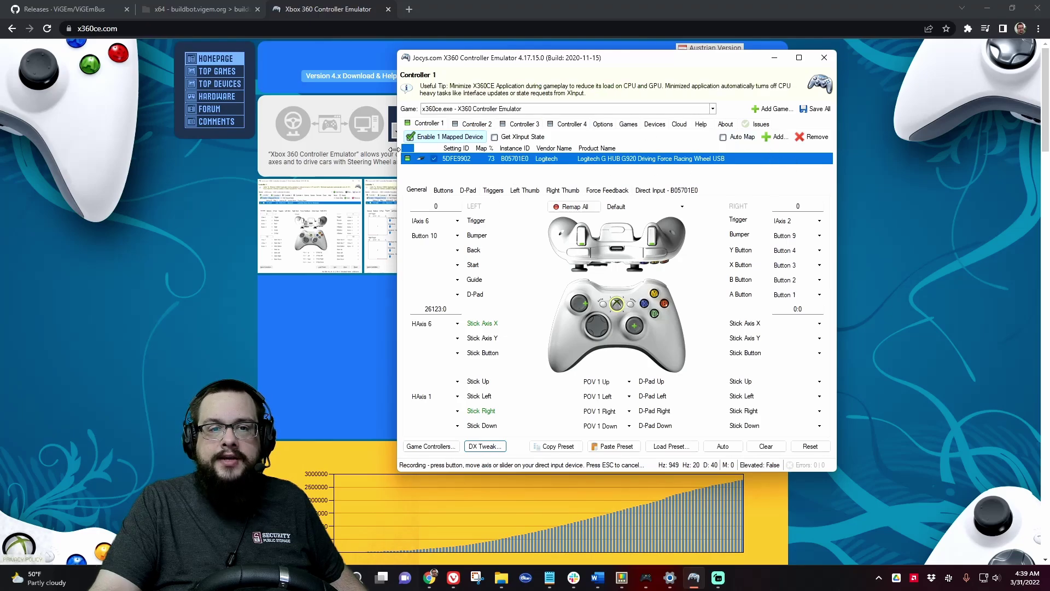
Add the Logitech G920 Driving Force Racing Wheel as Controller 1's mapped device.
click(776, 137)
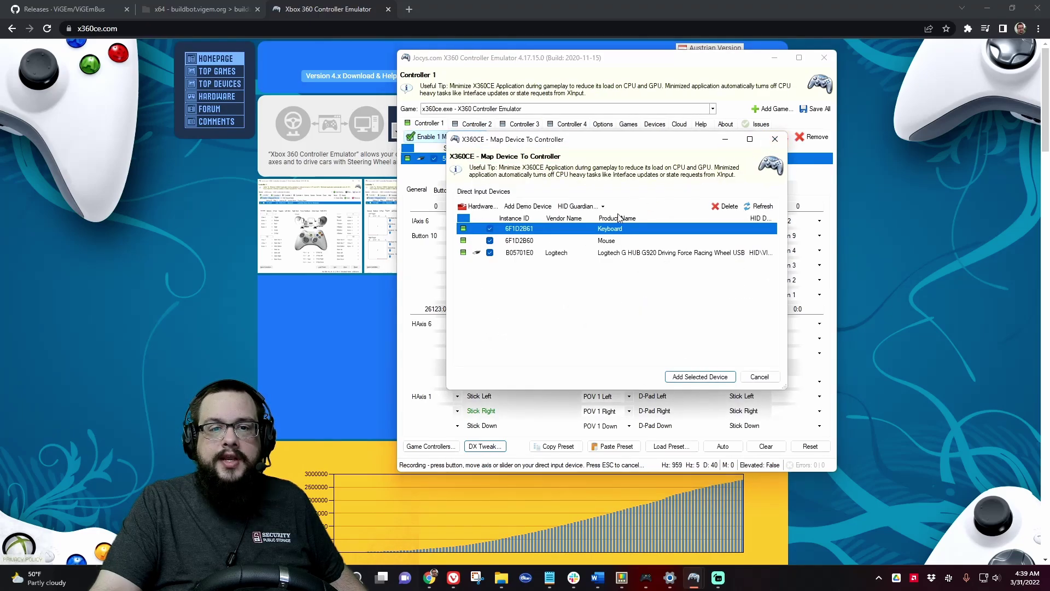
click(593, 254)
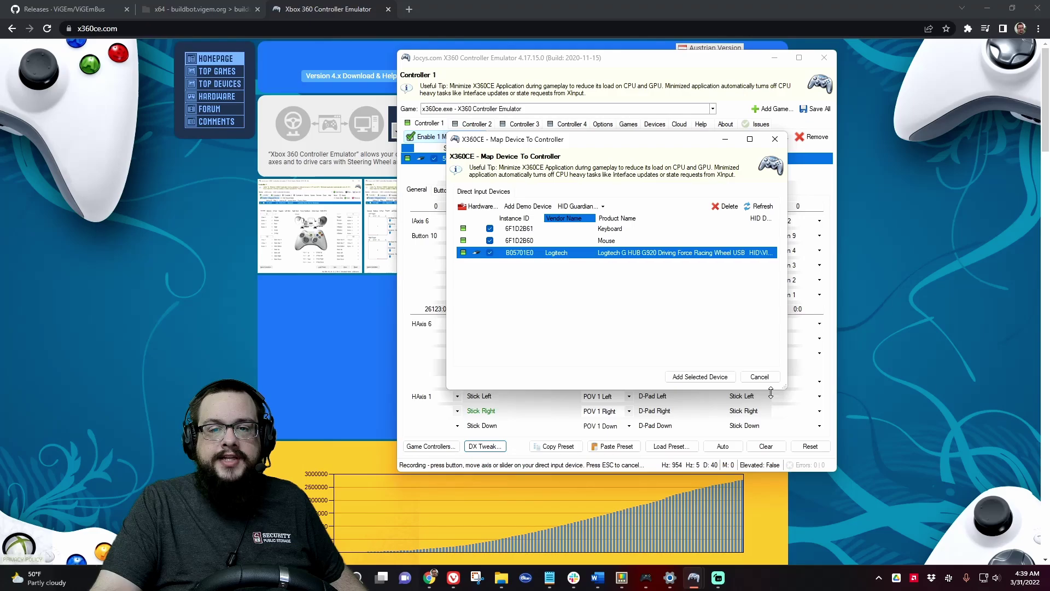
click(762, 378)
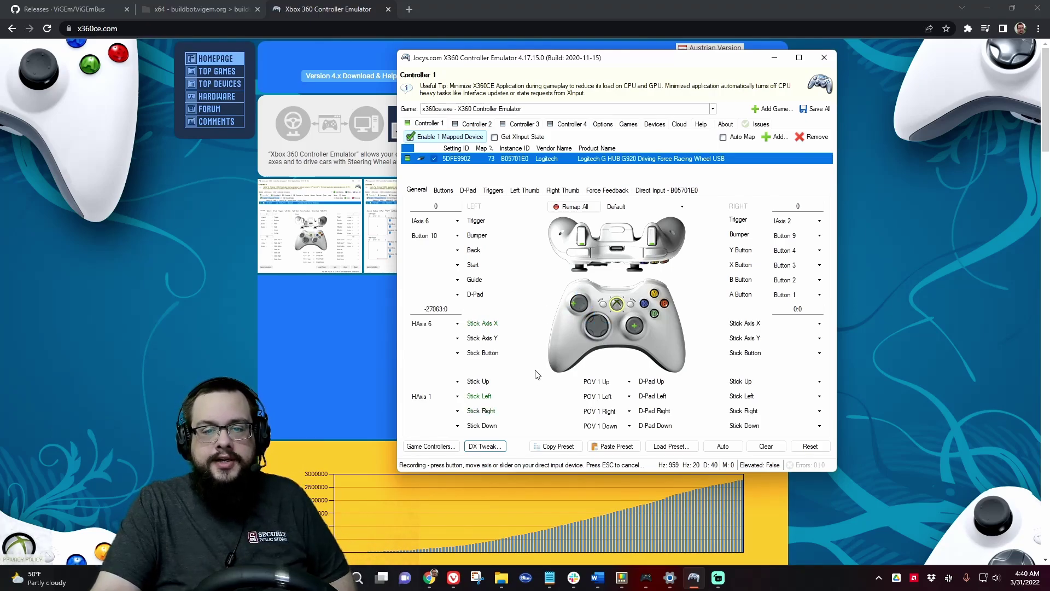
click(456, 324)
mouse_move(462, 379)
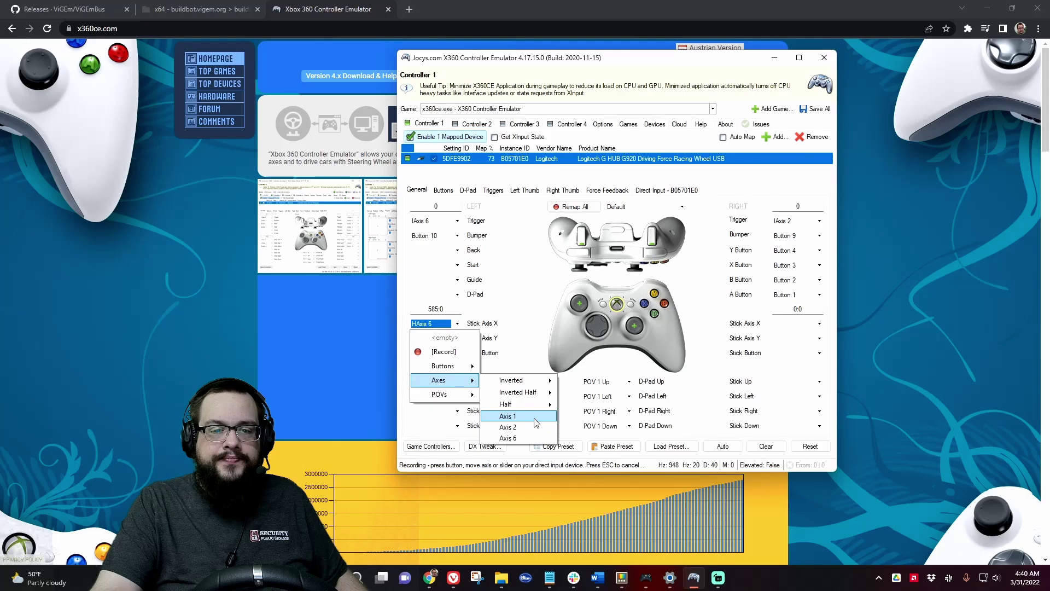
click(508, 438)
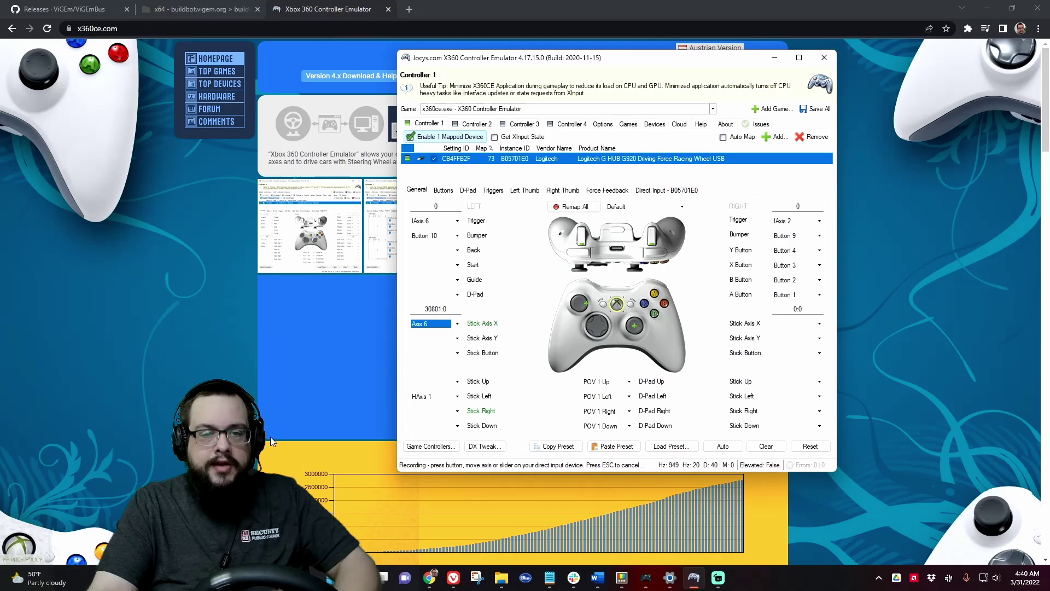
click(443, 322)
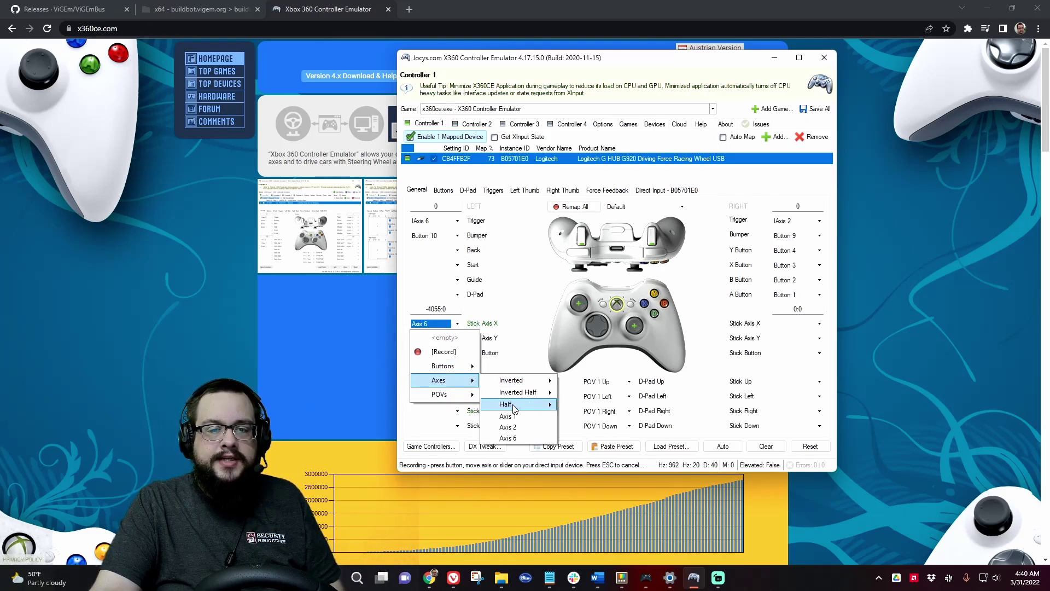
mouse_move(517, 406)
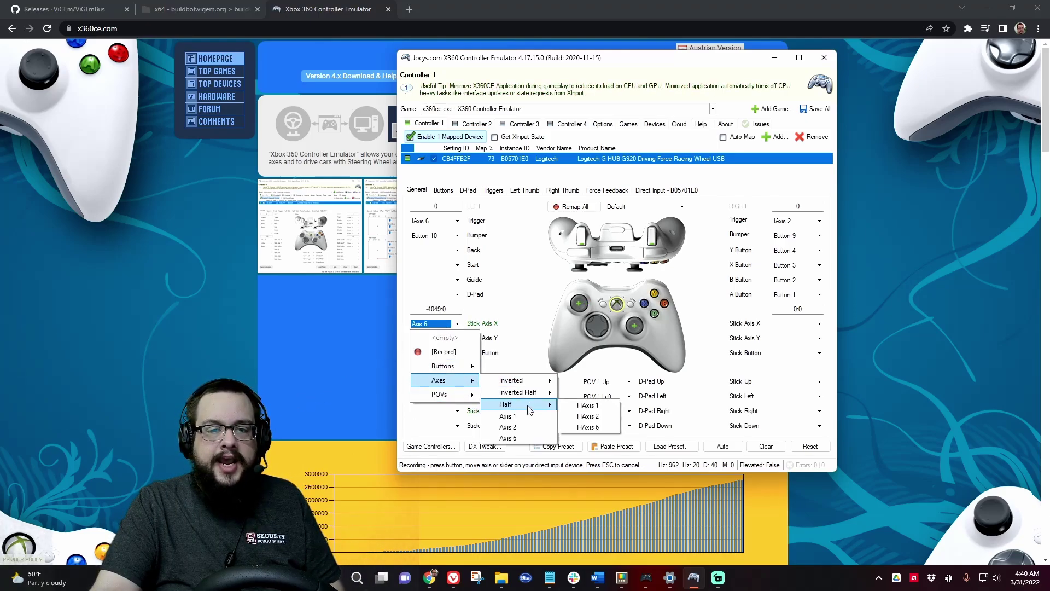
click(601, 427)
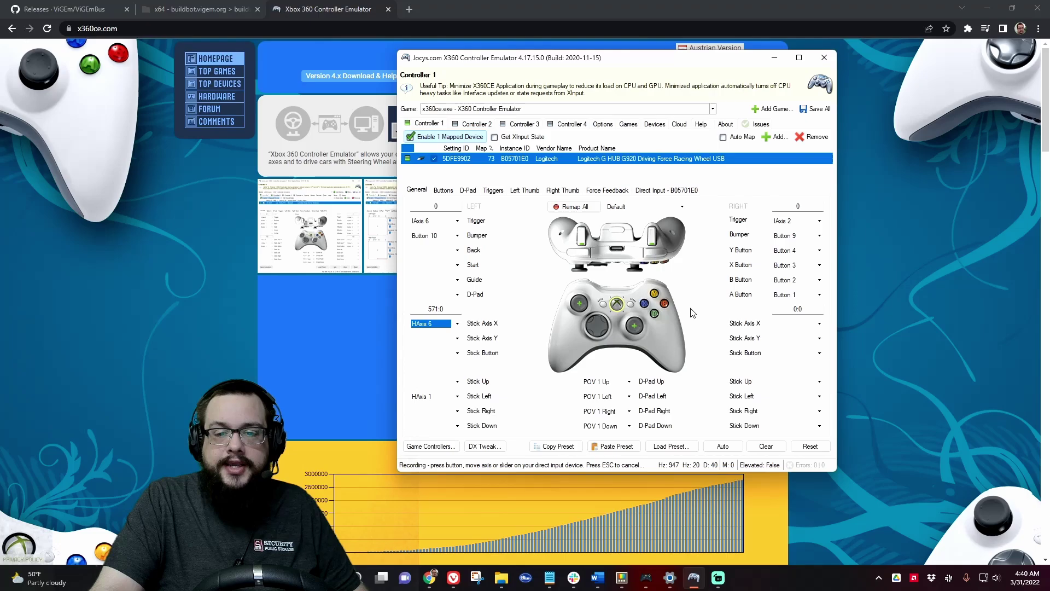
Minimize x360ce, check VDX shows Player 1 as DualShock 4, and launch PS Remote Play.
click(774, 58)
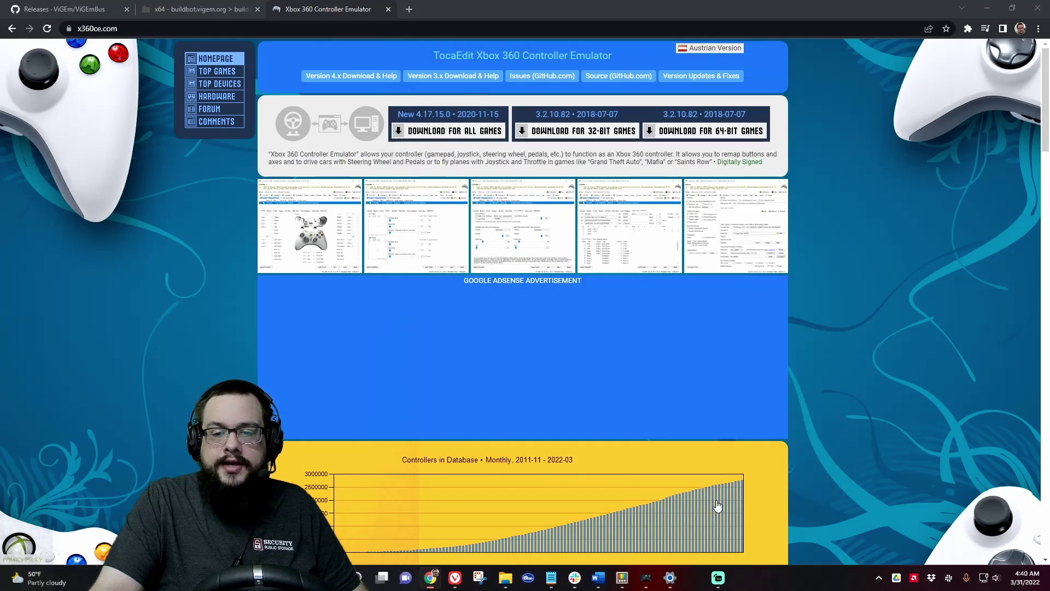
click(658, 581)
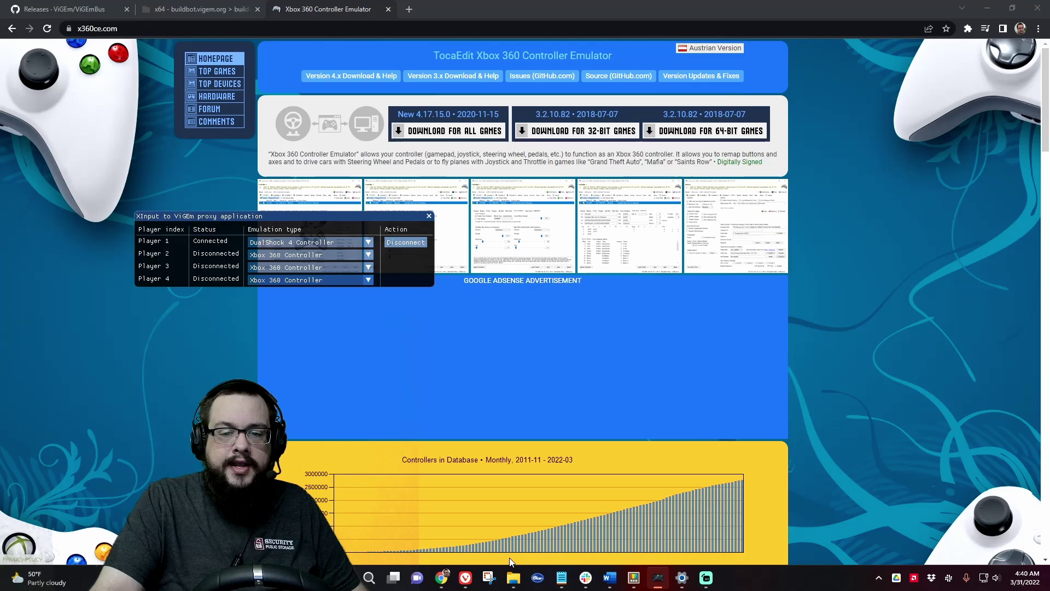
key(super)
text(rem)
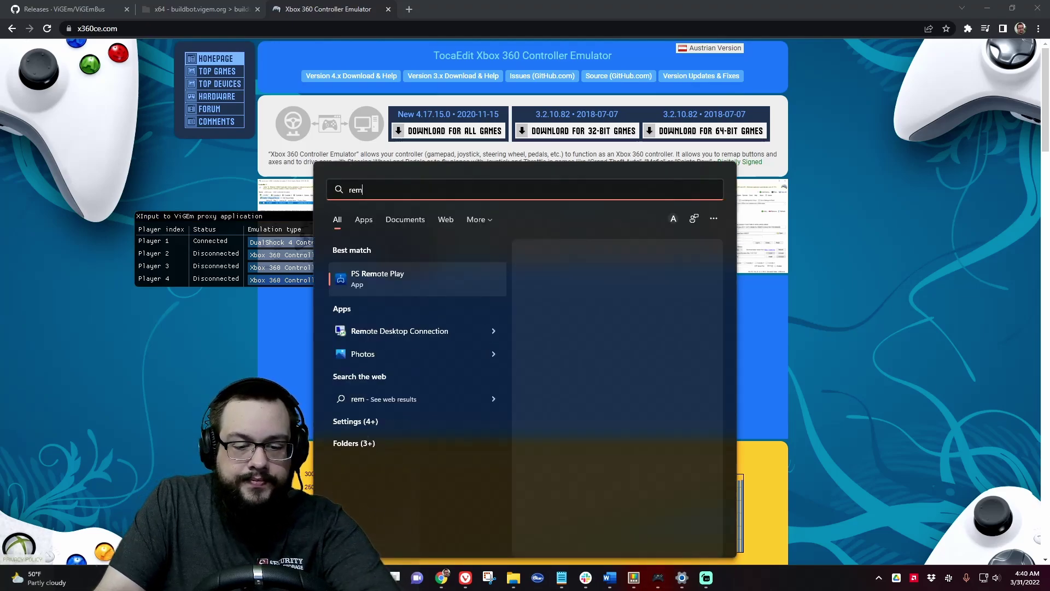
click(376, 276)
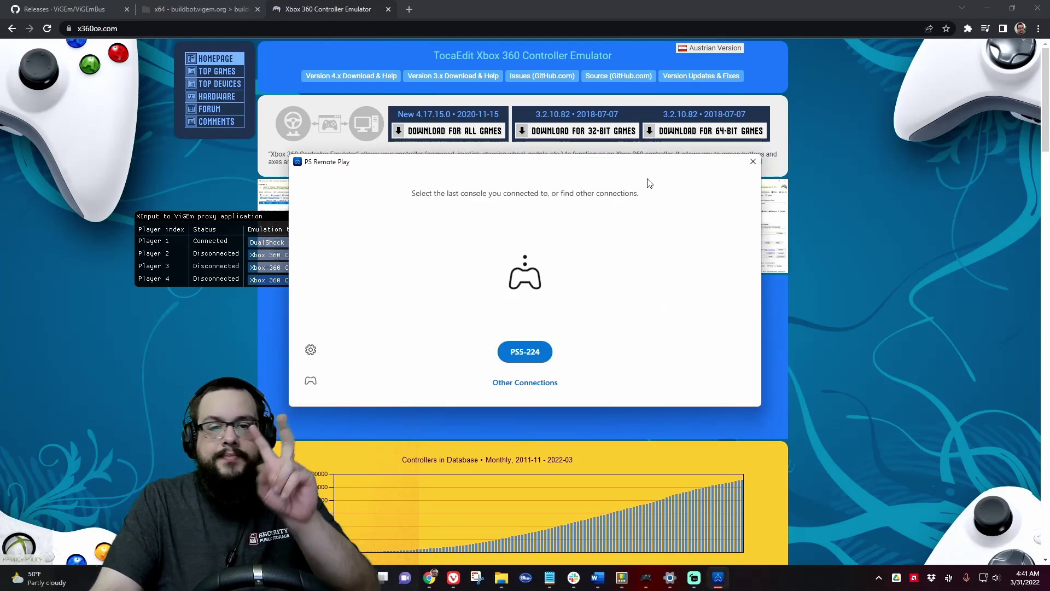
Connect to the PS5-224 console, then end and confirm disconnecting the Remote Play session.
click(525, 361)
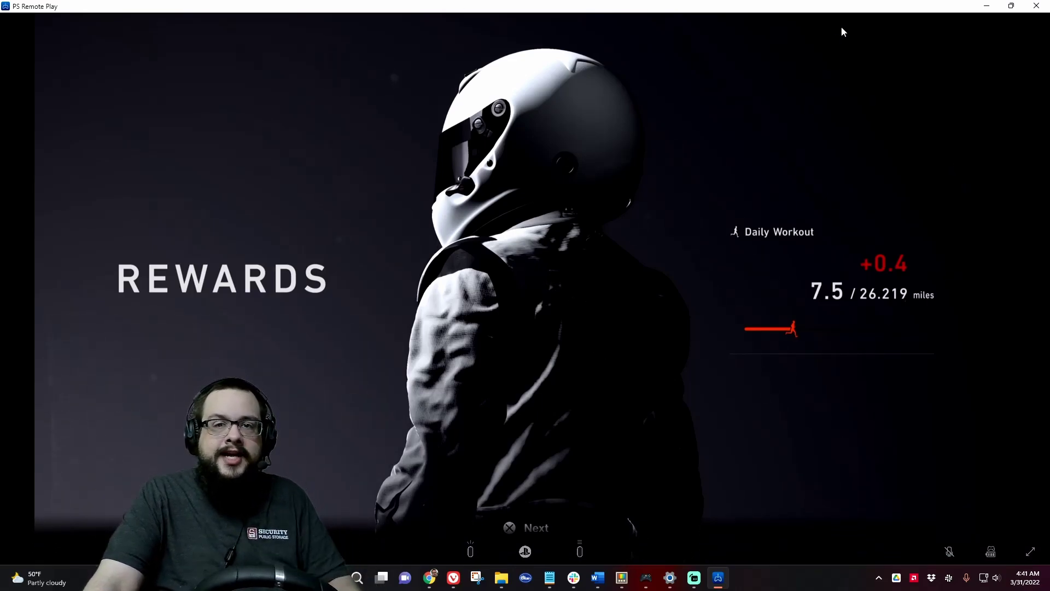
click(1033, 7)
click(561, 293)
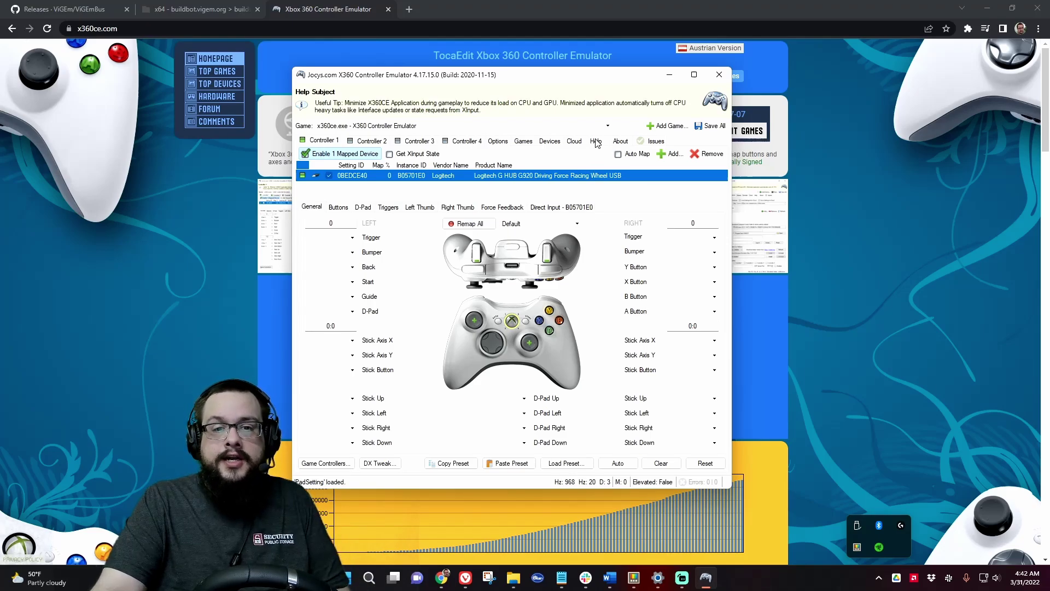
Enable force feedback and lower both left and right motor periods to 15 ms.
click(506, 209)
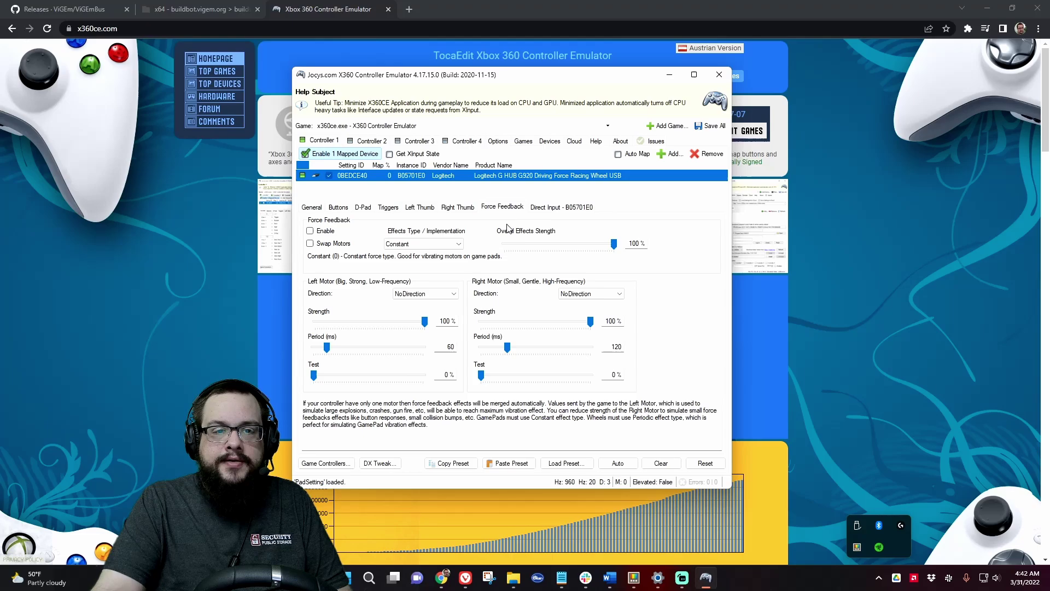
click(324, 231)
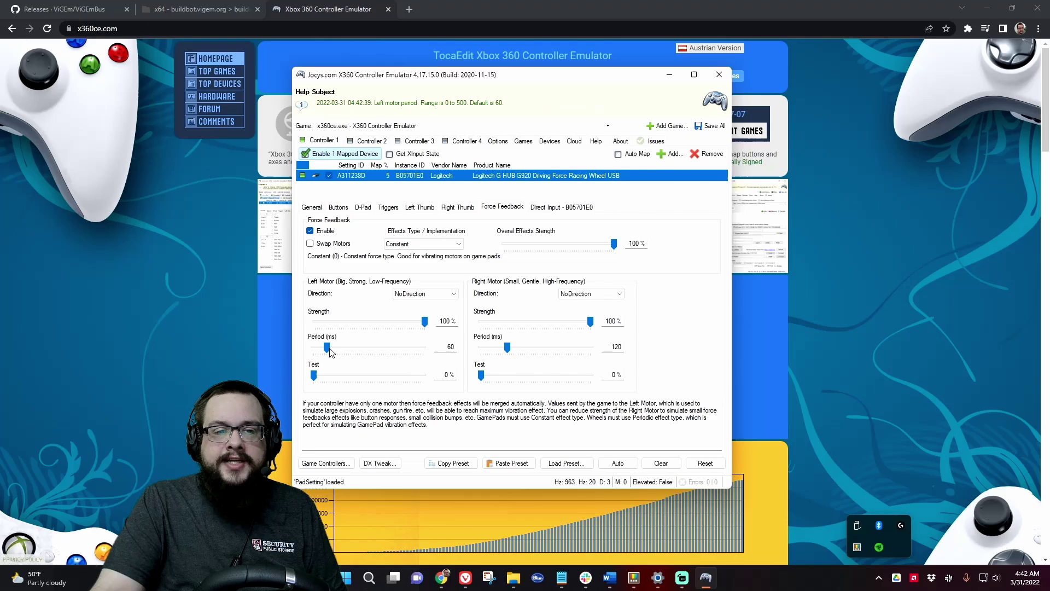
drag(322, 351, 313, 353)
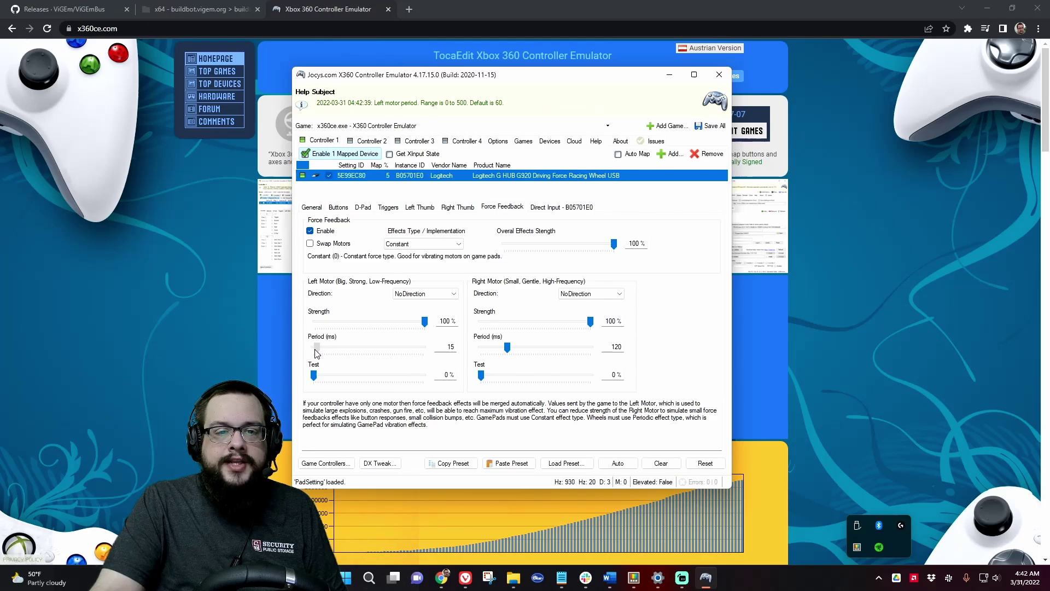
drag(505, 349, 484, 353)
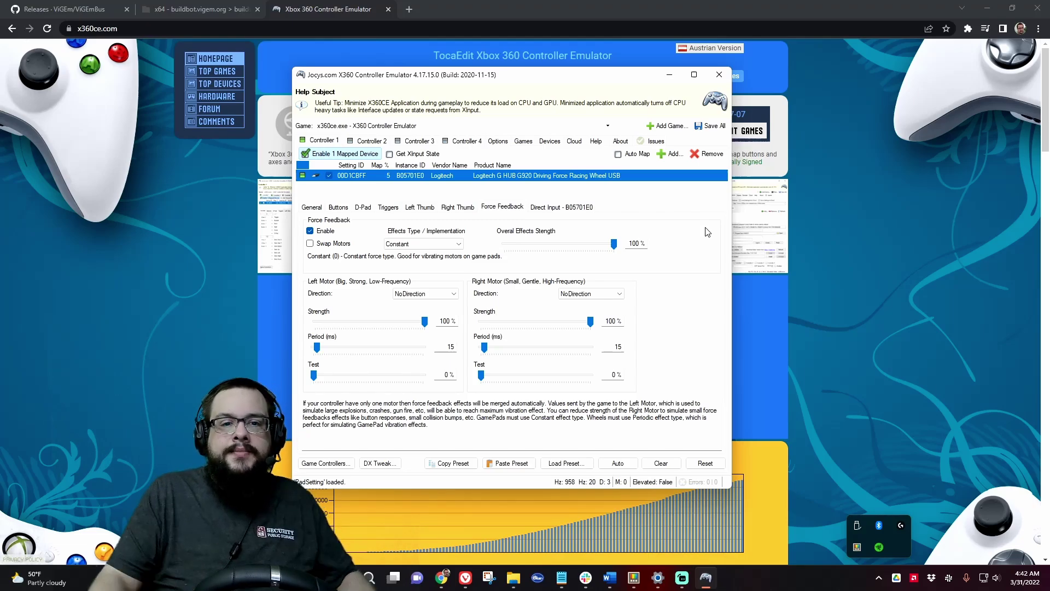
Set the left motor direction to Negative after trying Positive, testing the effect each time.
click(438, 294)
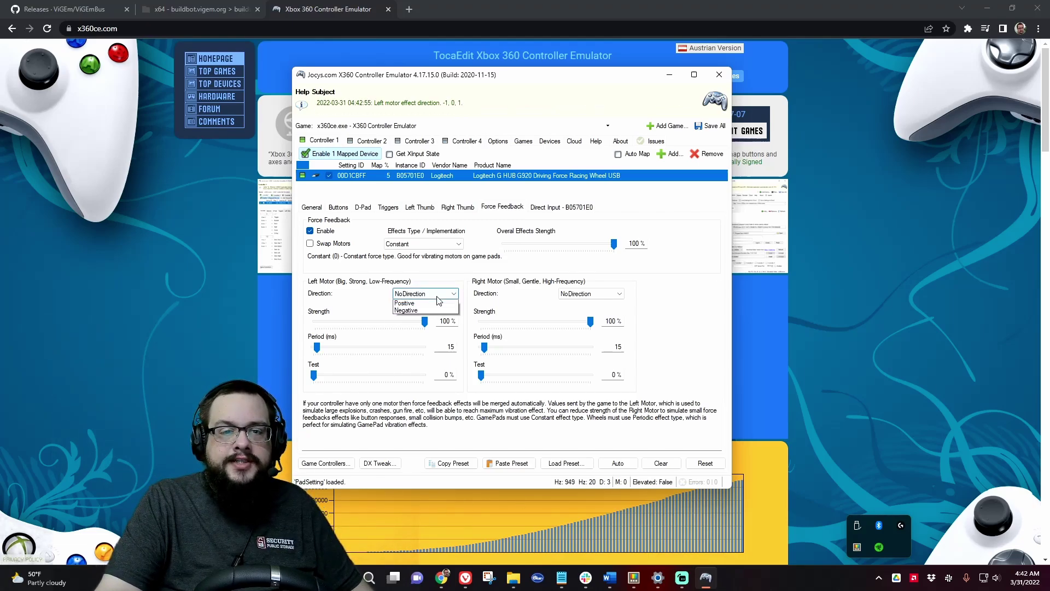
click(416, 303)
drag(313, 375, 348, 377)
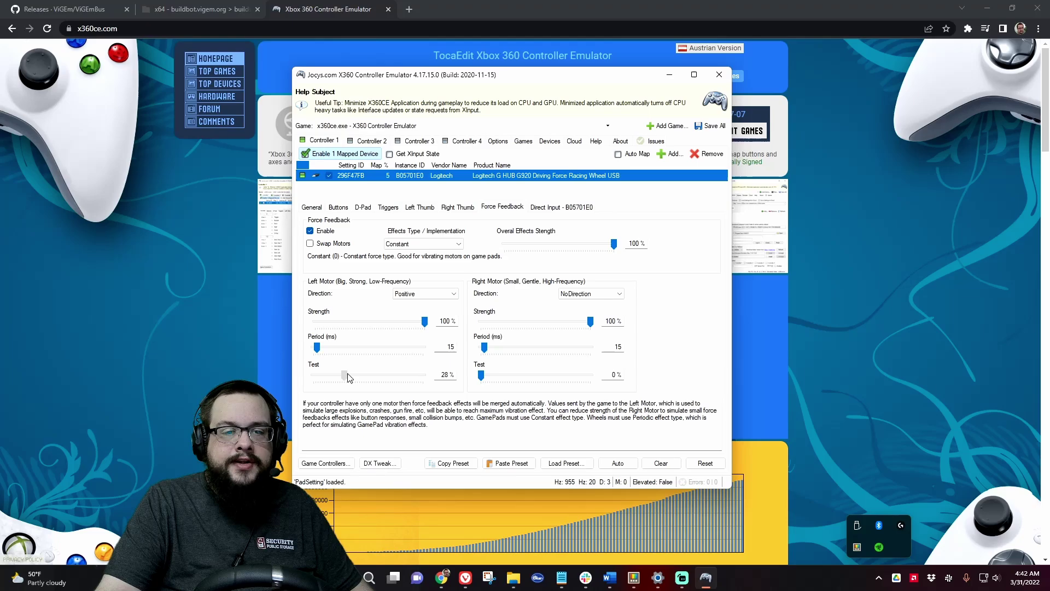
click(421, 293)
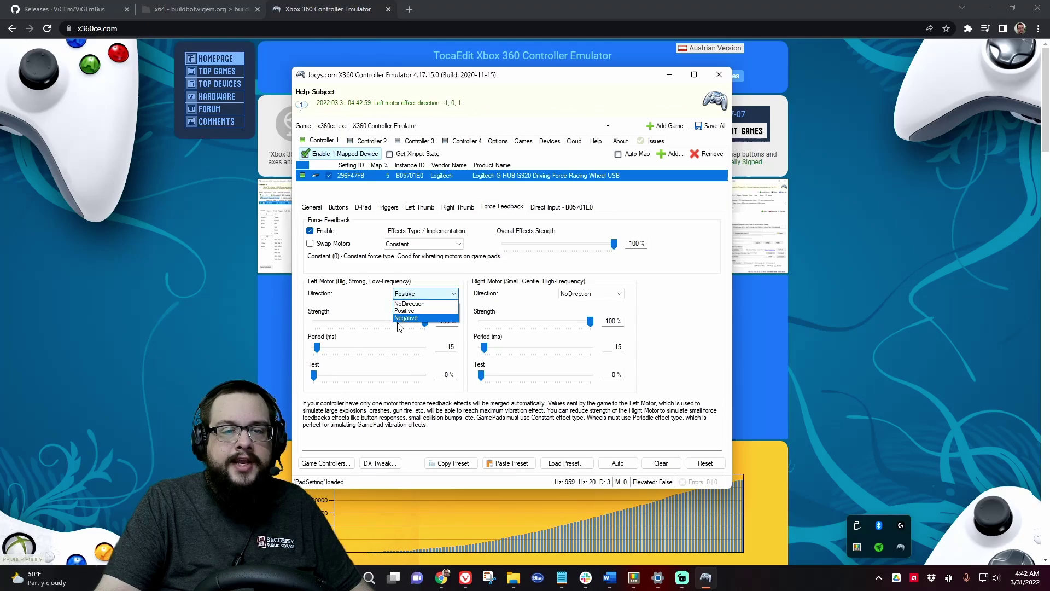
click(406, 318)
drag(341, 375, 342, 375)
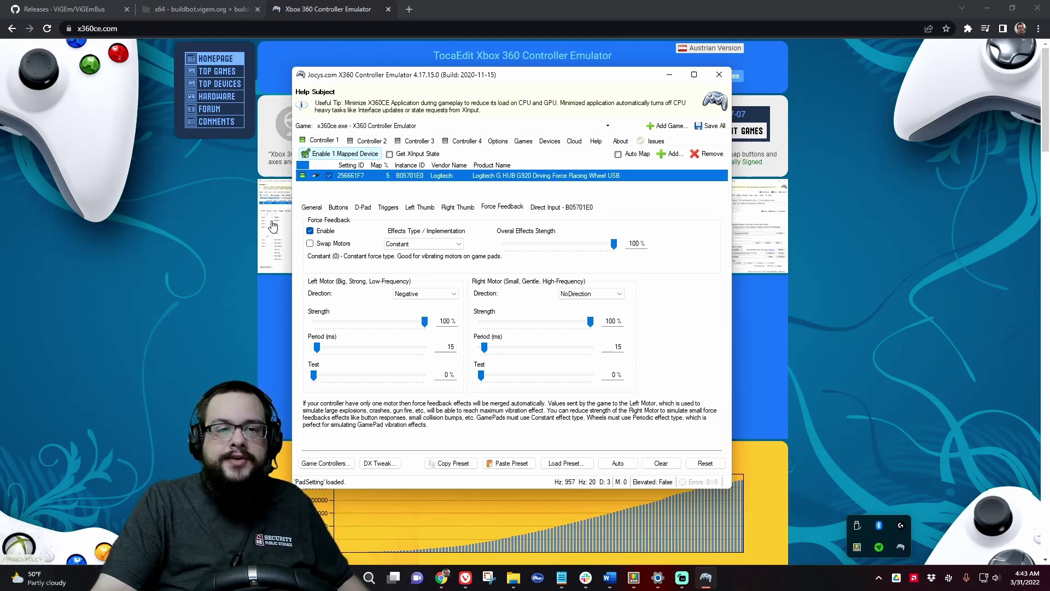
Return to the General tab to show Controller 1's G920 button and axis mapping.
click(312, 208)
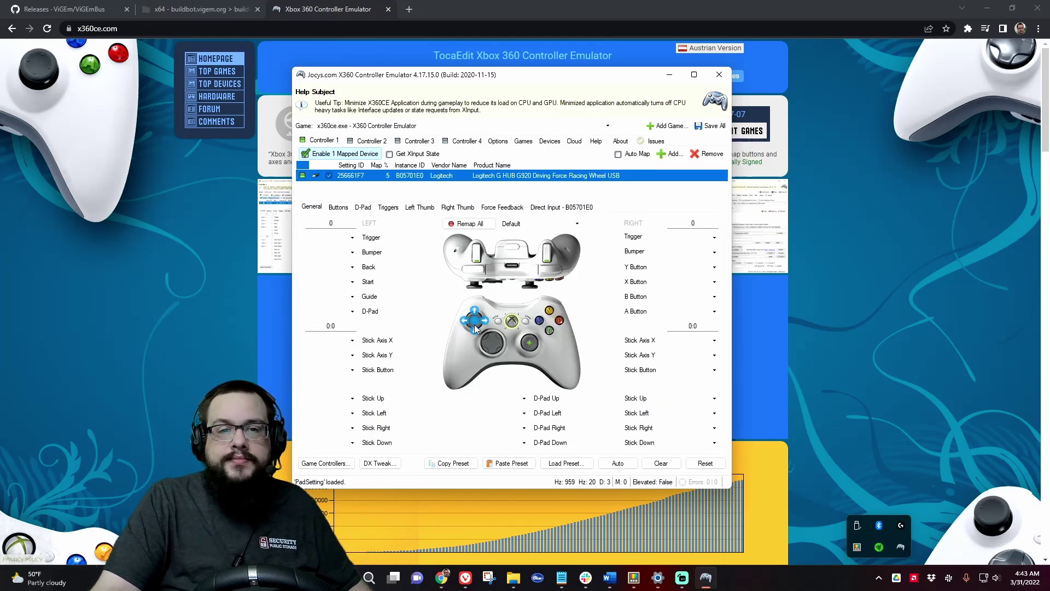